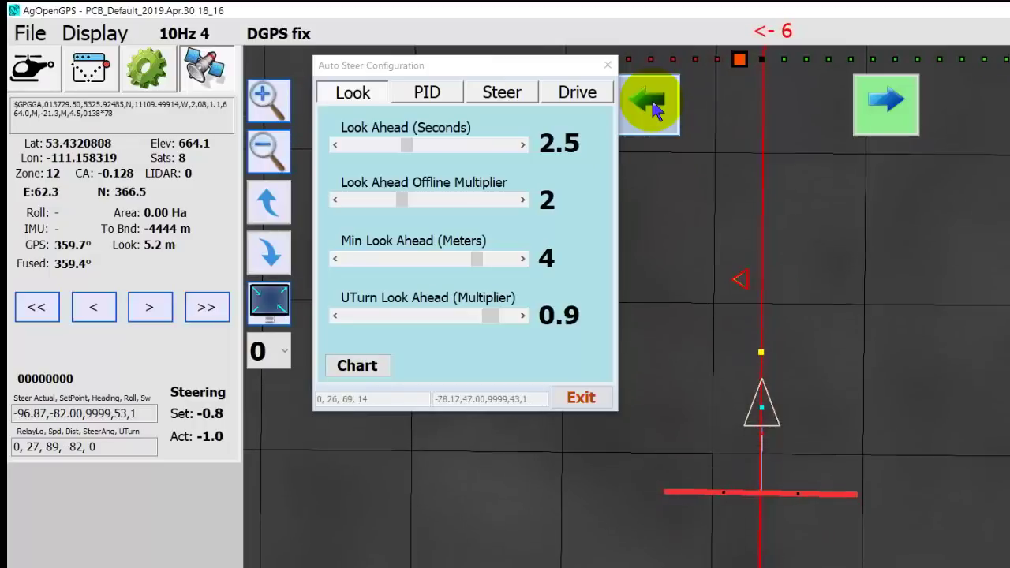
- Trigger a left U-turn so the tractor swings onto the neighbouring guidance line heading back
left_click(651, 105)
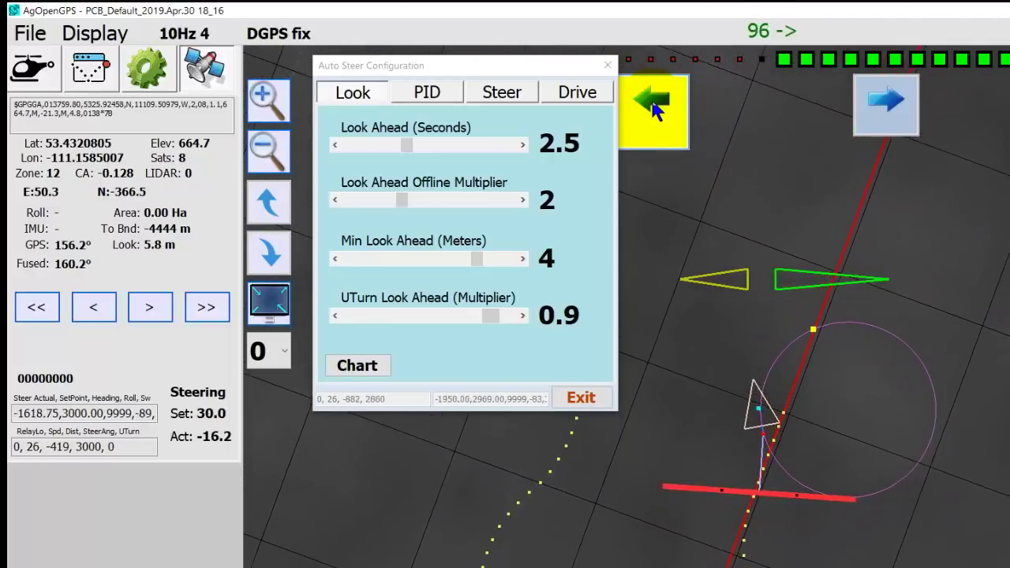
left_click(654, 109)
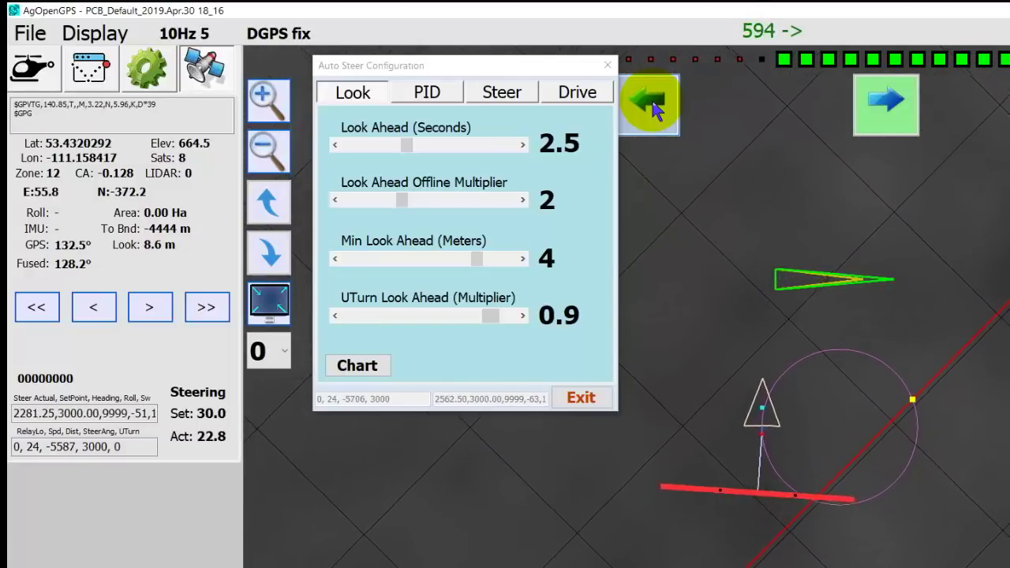
left_click(654, 109)
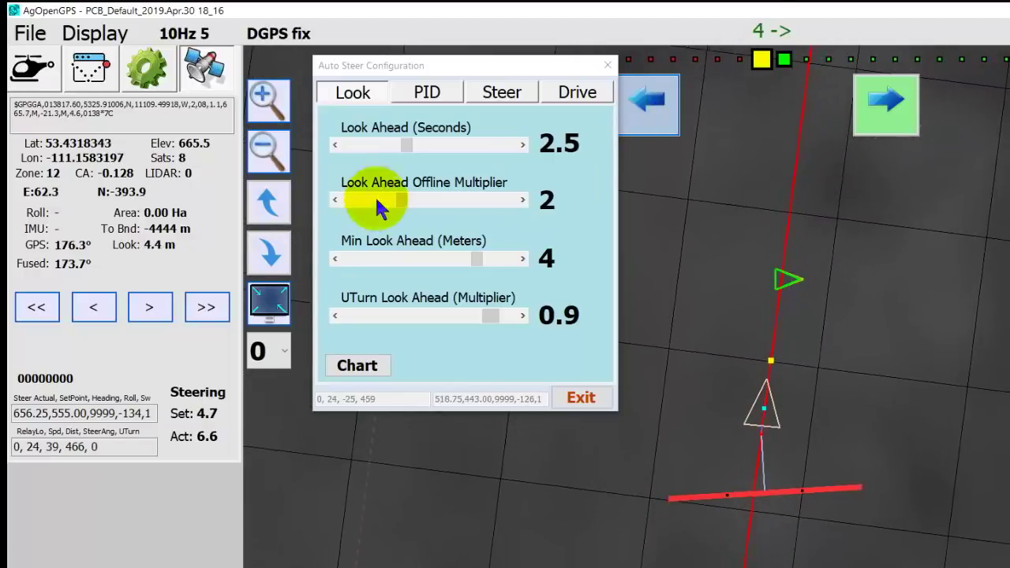
- Step the Look Ahead Offline Multiplier down from 2 to 1.2
left_click(353, 203)
left_click(352, 203)
left_click(353, 203)
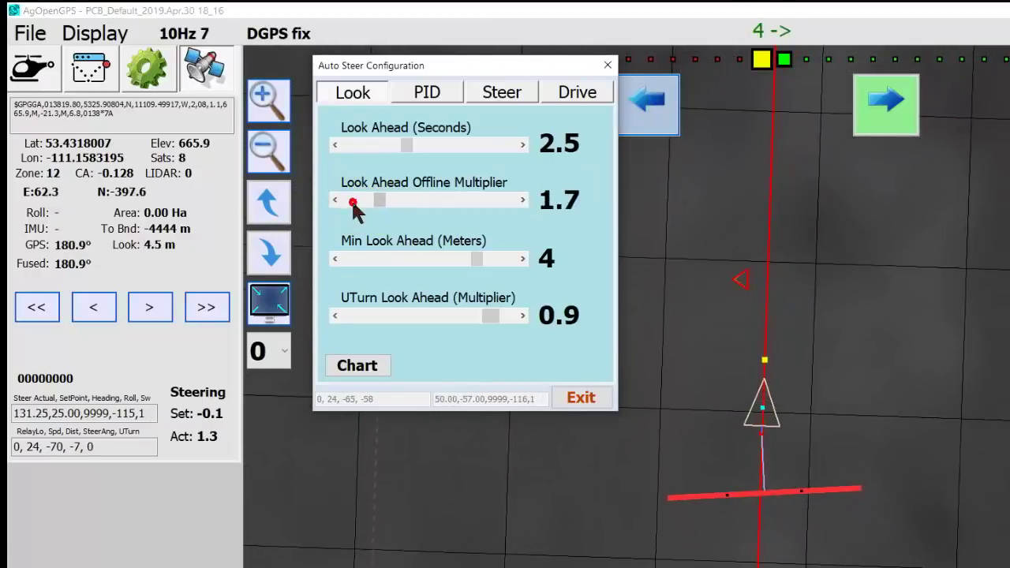
left_click(352, 203)
left_click(353, 203)
left_click(352, 203)
left_click(353, 203)
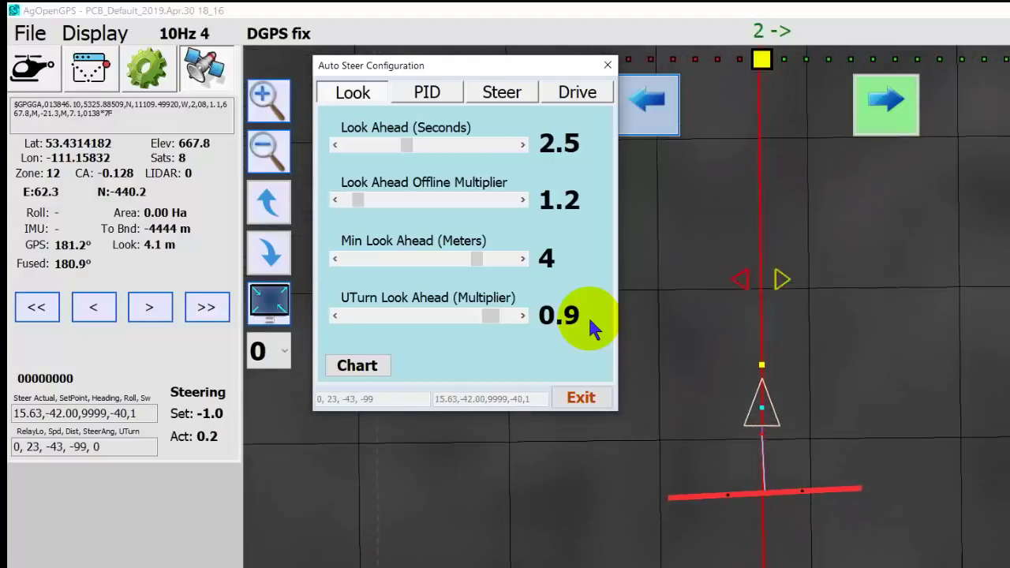
- On the PID tab, step Proportional Gain up from 12 to 26
left_click(427, 92)
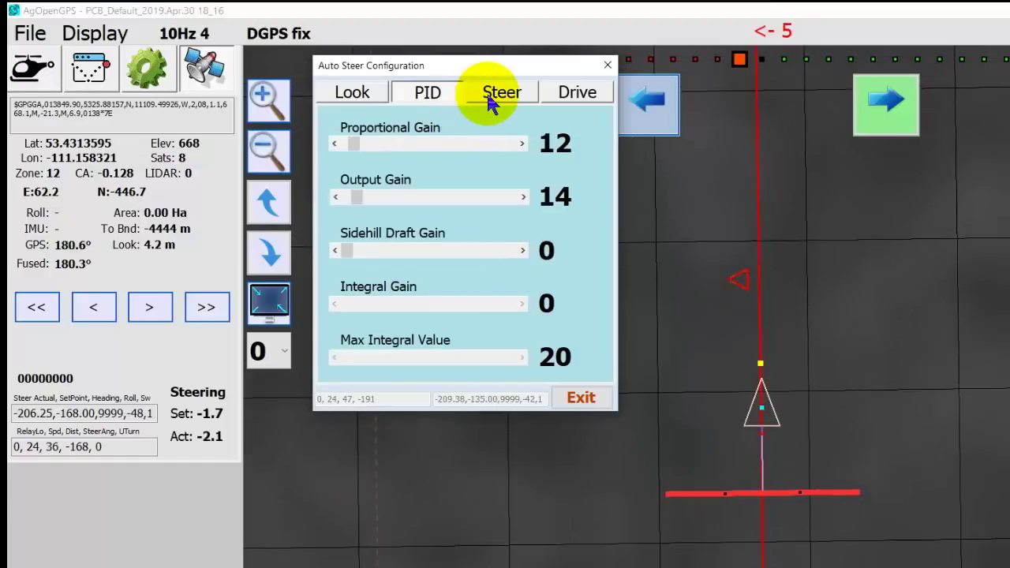
left_click(413, 143)
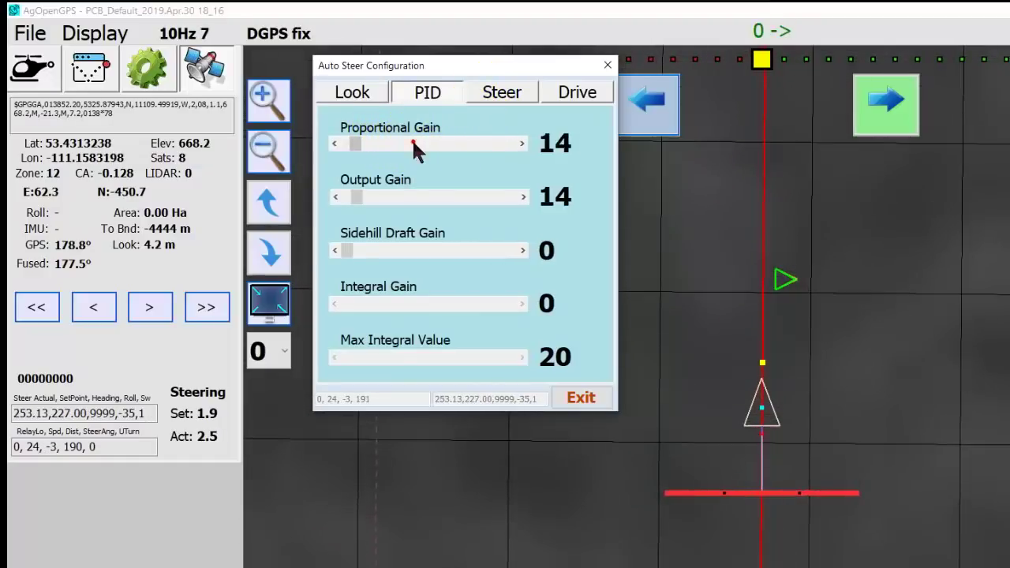
left_click(414, 143)
left_click(413, 143)
left_click(413, 143)
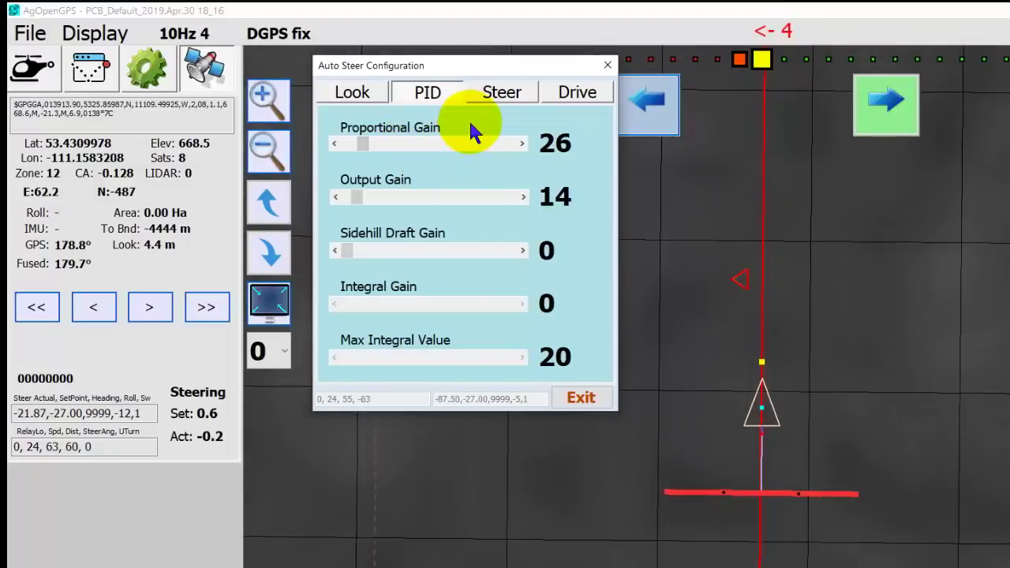
- On the Steer tab, step Counts per Degree up from 32 to 46
left_click(499, 107)
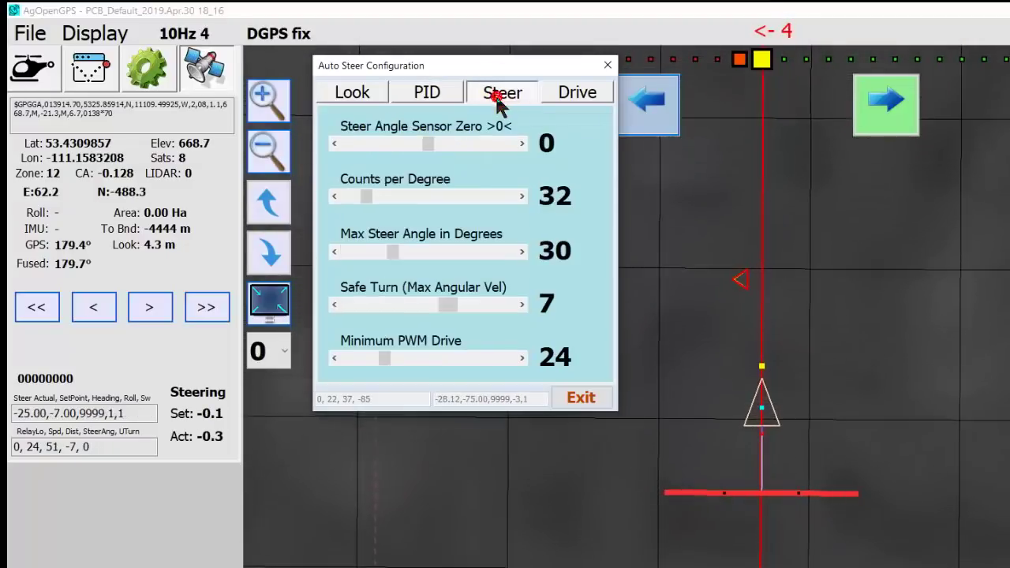
left_click(419, 197)
left_click(419, 197)
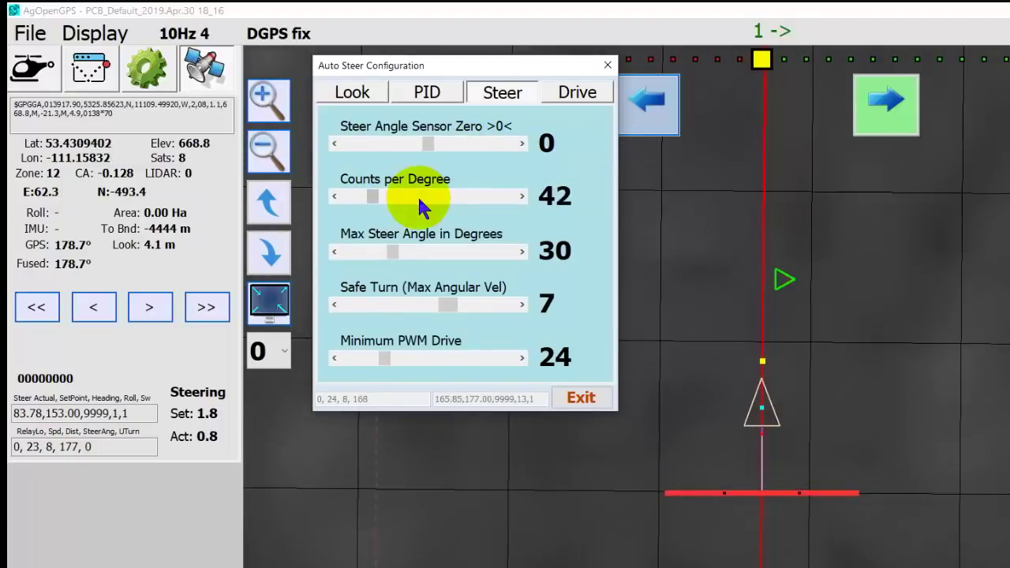
left_click(419, 197)
left_click(419, 197)
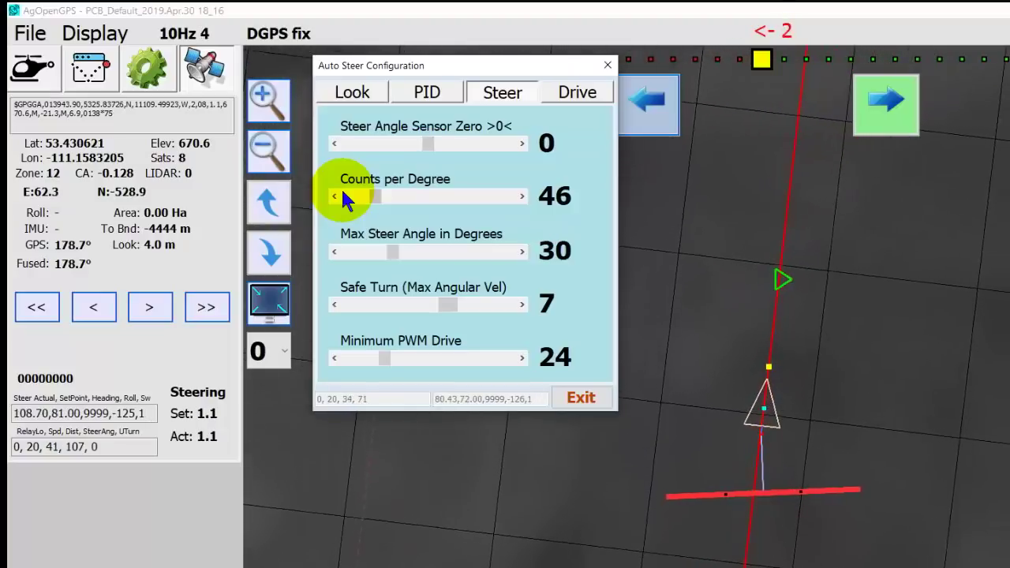
- Step Counts per Degree down from 46 to 17
left_click(351, 197)
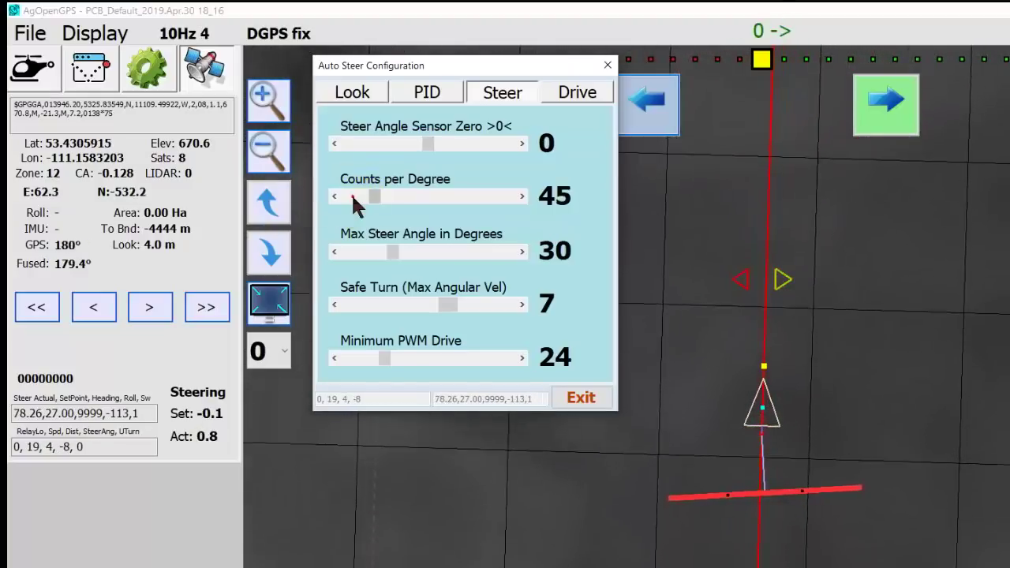
left_click(351, 197)
left_click(351, 197)
left_click(351, 197)
left_click(352, 197)
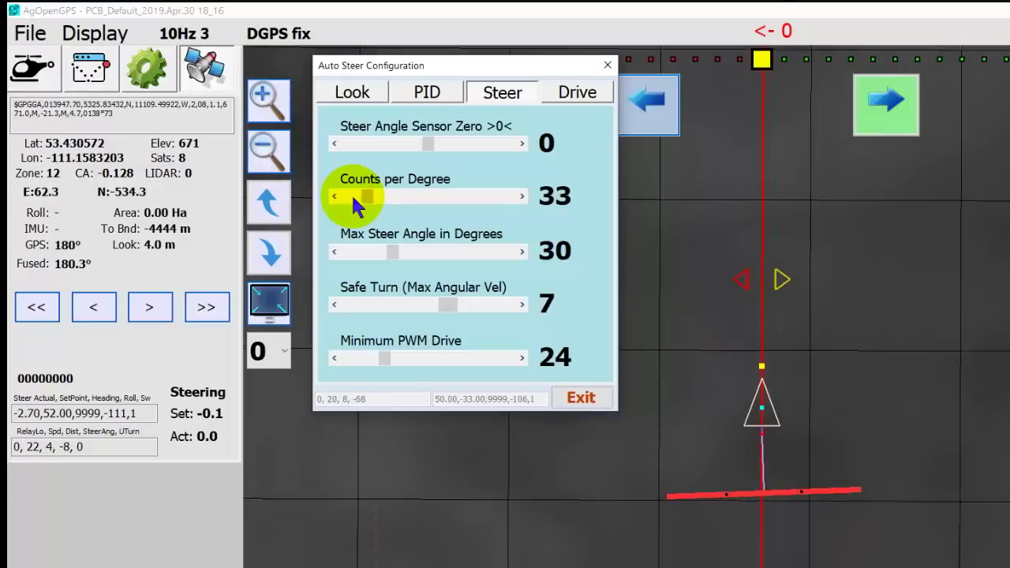
left_click(352, 197)
left_click(352, 197)
left_click(341, 196)
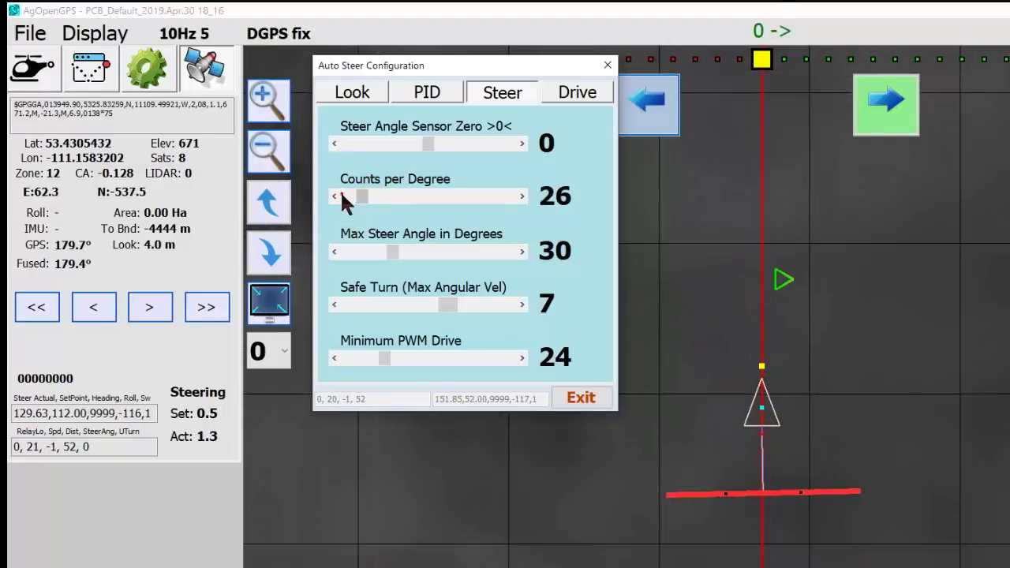
left_click(341, 196)
left_click(341, 196)
left_click(341, 197)
left_click(341, 196)
left_click(341, 196)
left_click(341, 197)
left_click(341, 197)
left_click(341, 197)
left_click(341, 197)
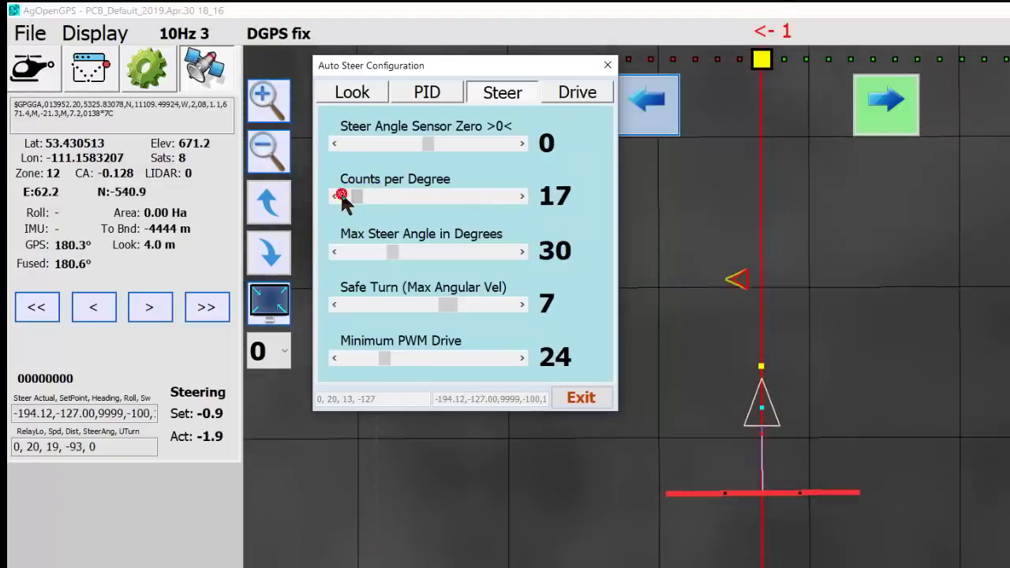
left_click(341, 197)
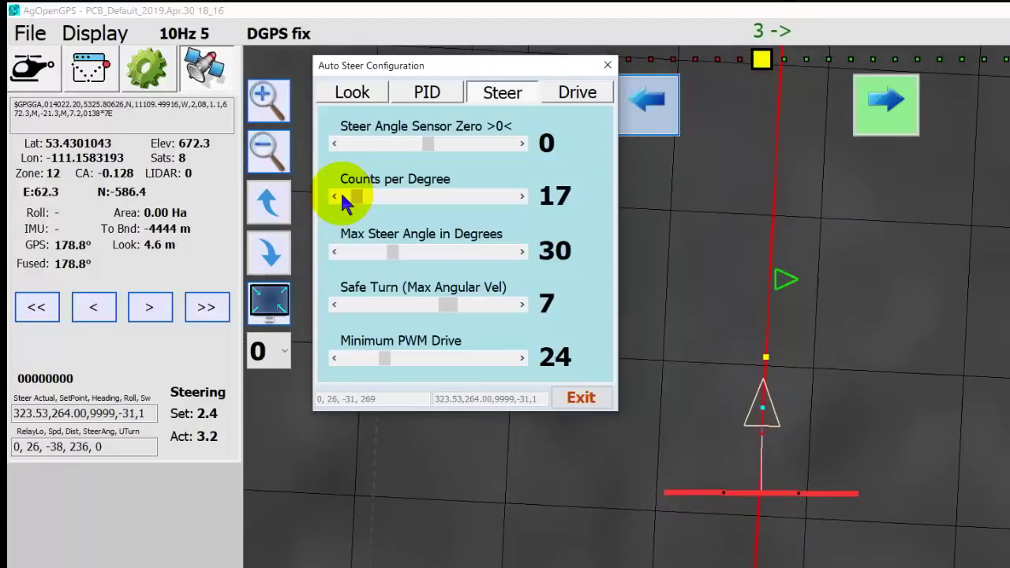
- Step Counts per Degree back up from 17 to 32
left_click(391, 198)
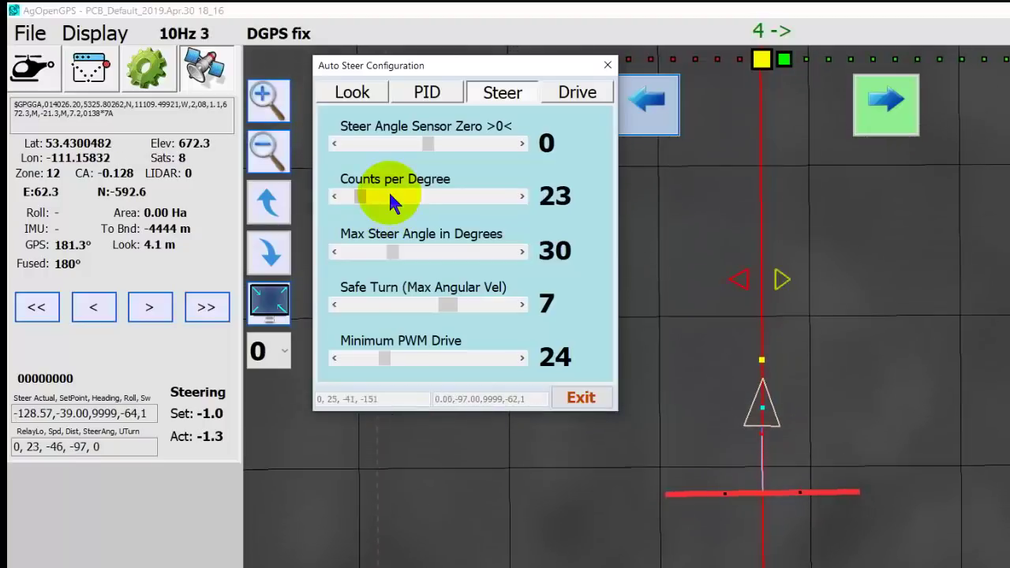
left_click(391, 198)
left_click(390, 197)
left_click(391, 197)
left_click(391, 197)
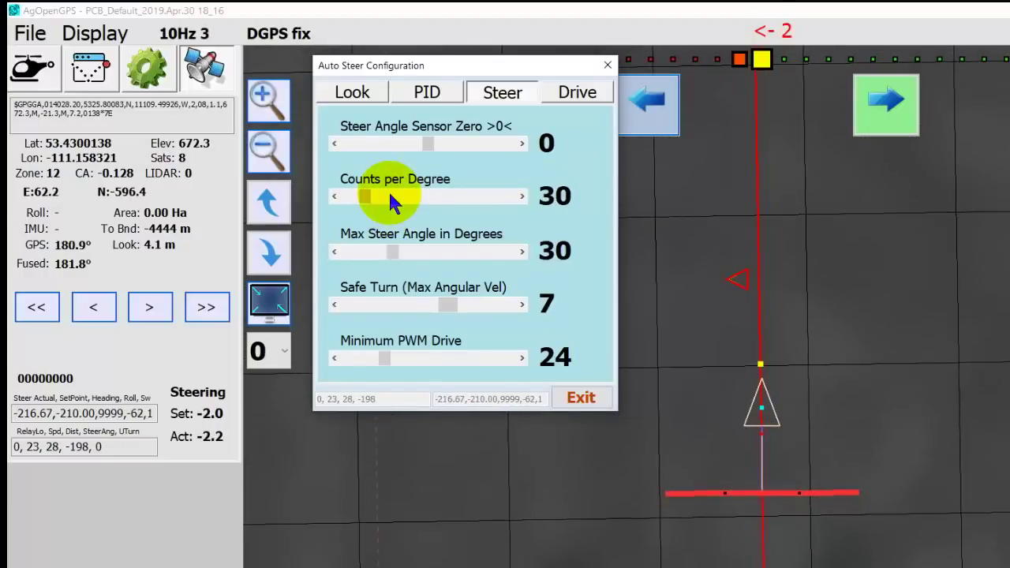
left_click(391, 197)
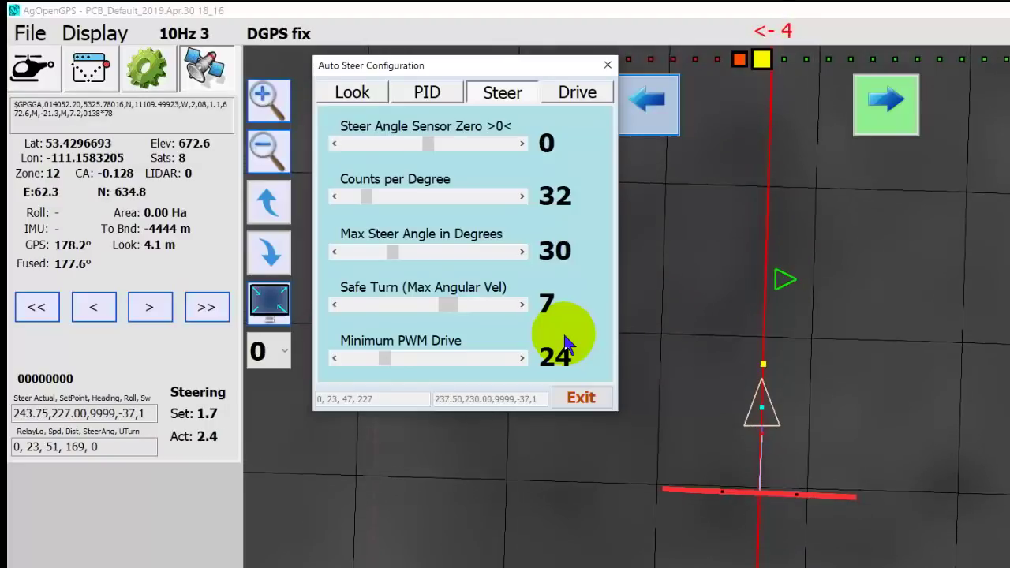
- Try Minimum PWM Drive at 13, then 69, and settle it at 33
left_click(356, 357)
left_click(355, 357)
left_click(355, 357)
left_click(356, 356)
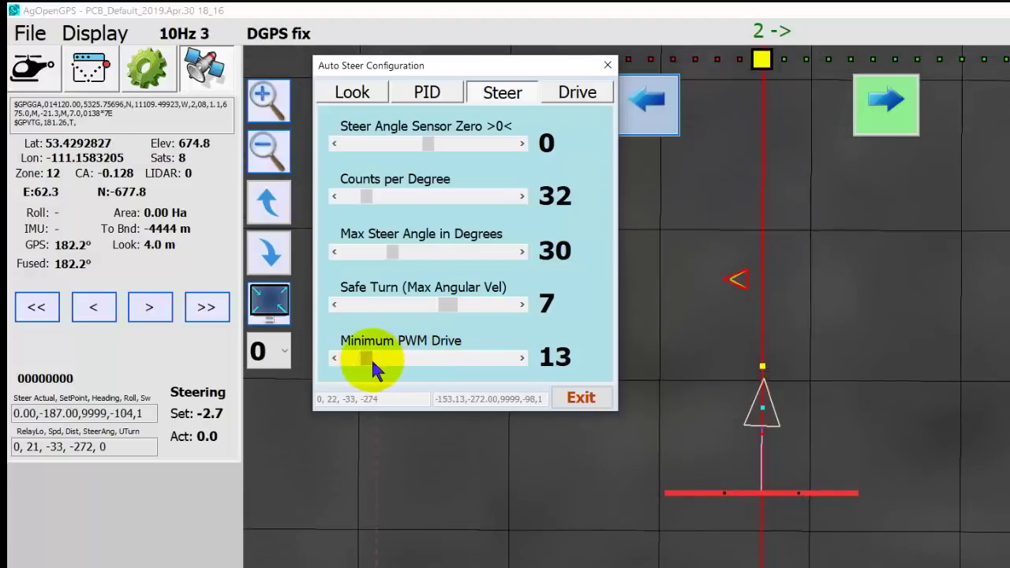
left_click_drag(371, 360, 463, 379)
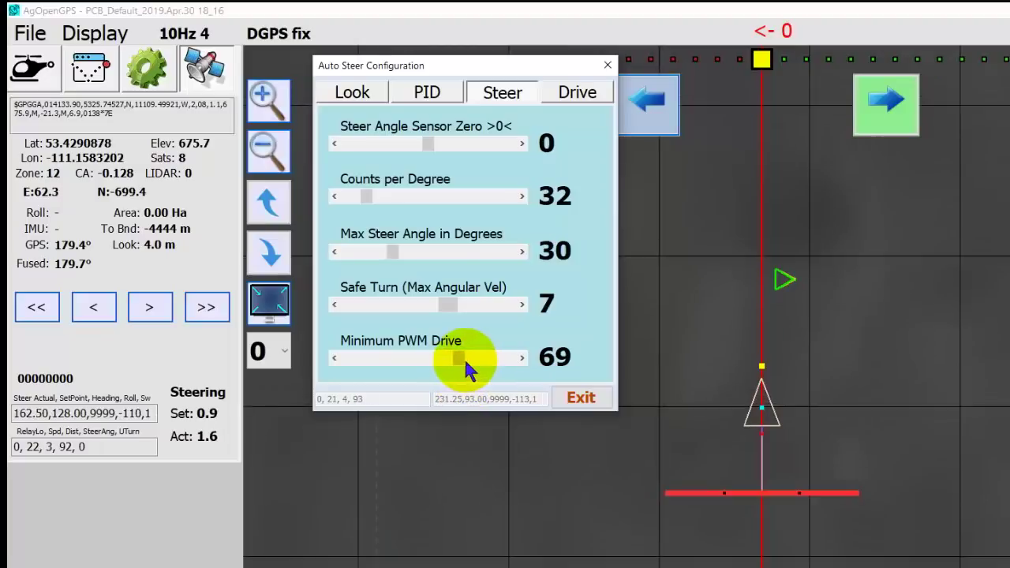
left_click_drag(465, 361, 403, 362)
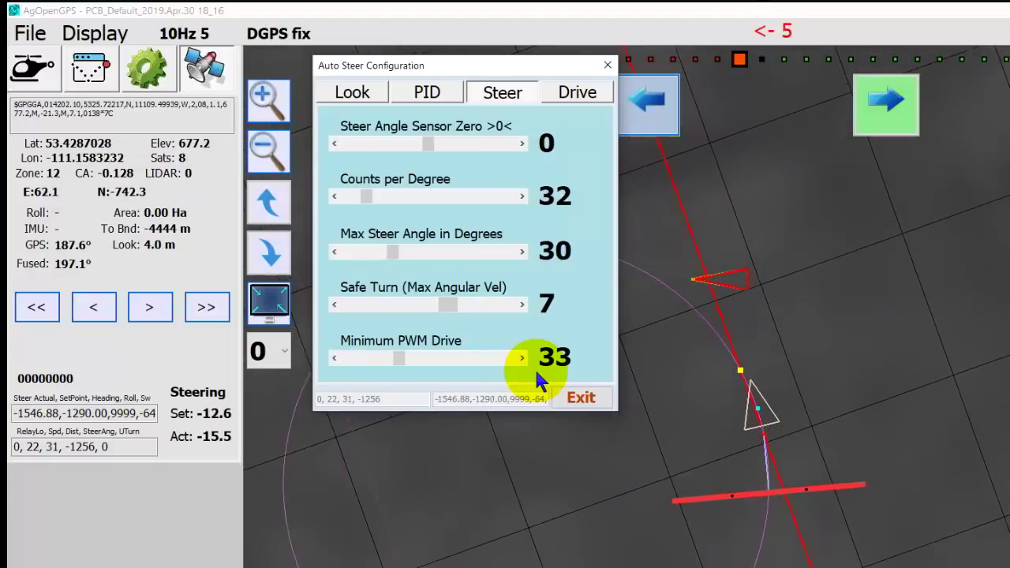
- On the PID tab, lower Proportional Gain from 26 to 19 and queue a left turn
left_click(420, 93)
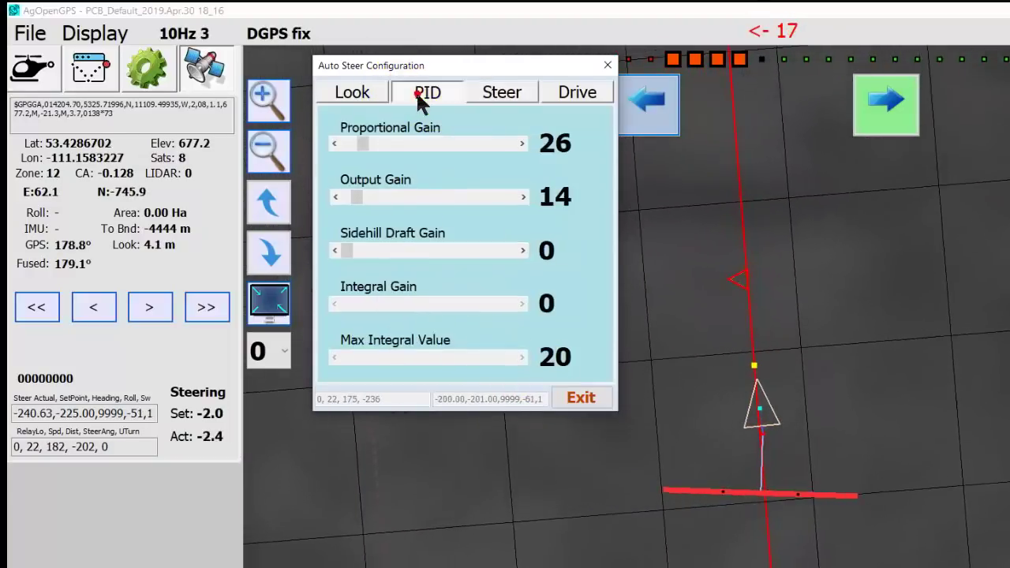
left_click(341, 143)
left_click(341, 144)
left_click(342, 143)
left_click(342, 143)
left_click(342, 144)
left_click(342, 144)
left_click(343, 143)
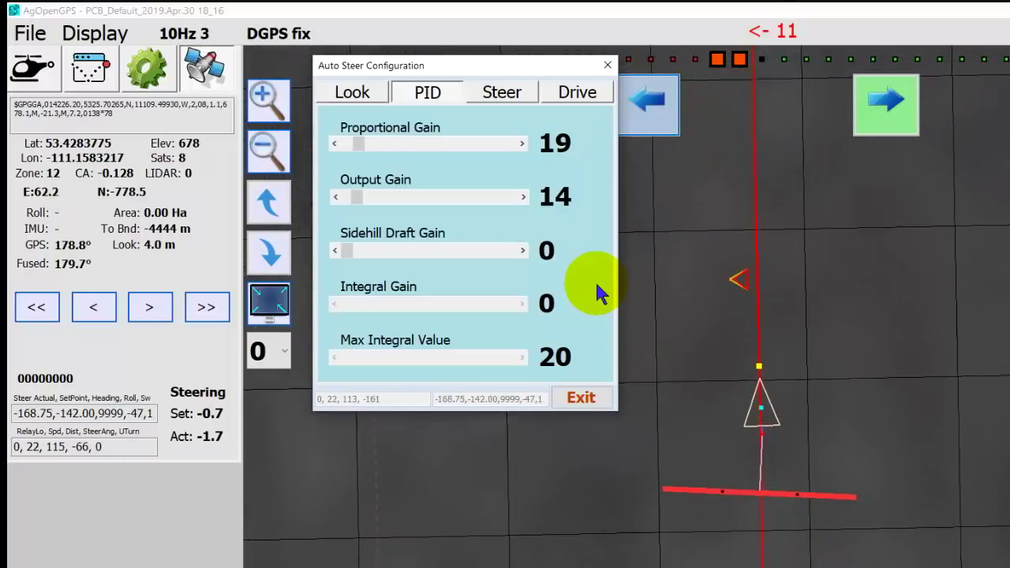
left_click(660, 113)
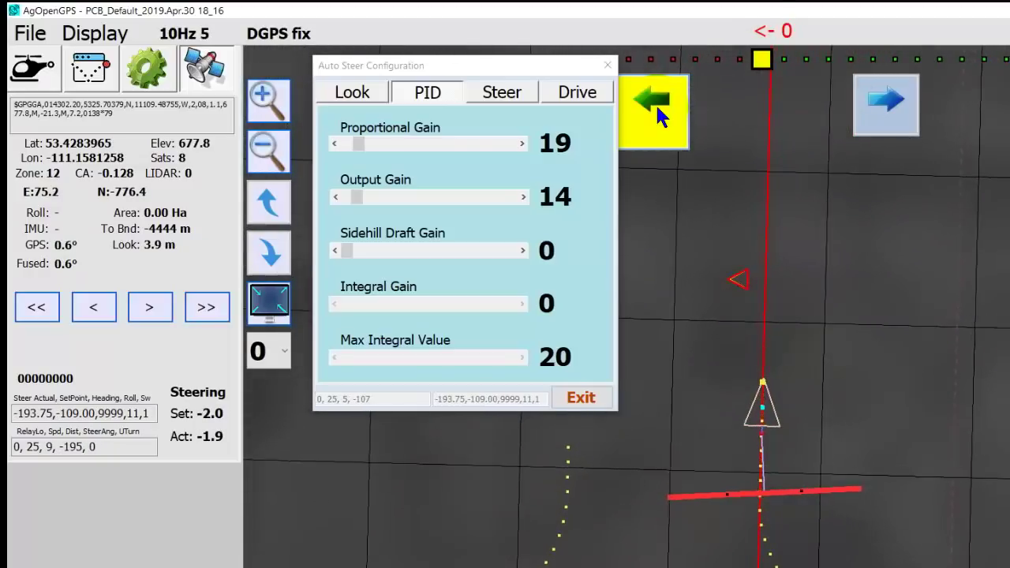
- Trigger the left U-turn and let the tractor settle back onto the straight line
left_click(655, 103)
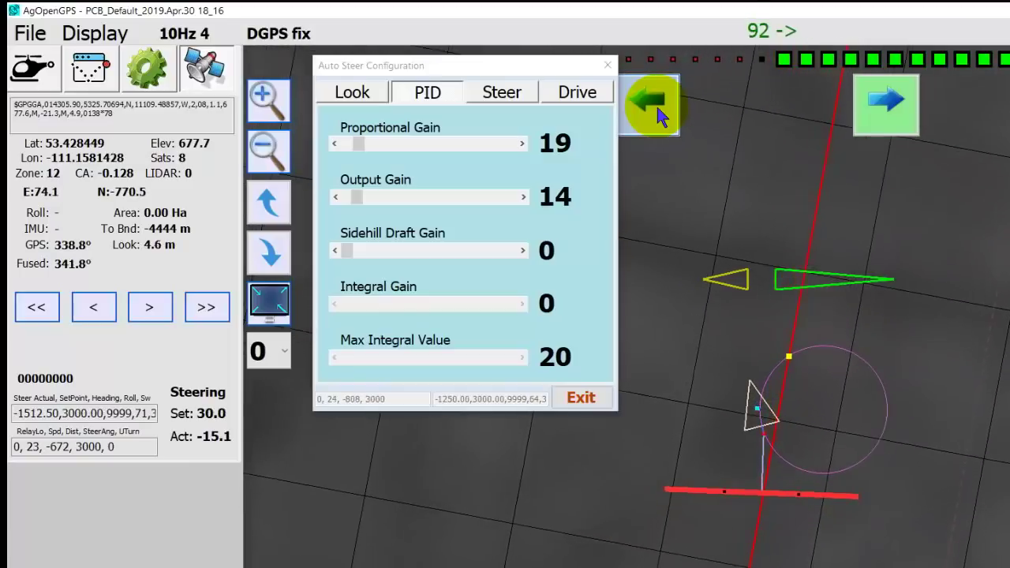
left_click(658, 110)
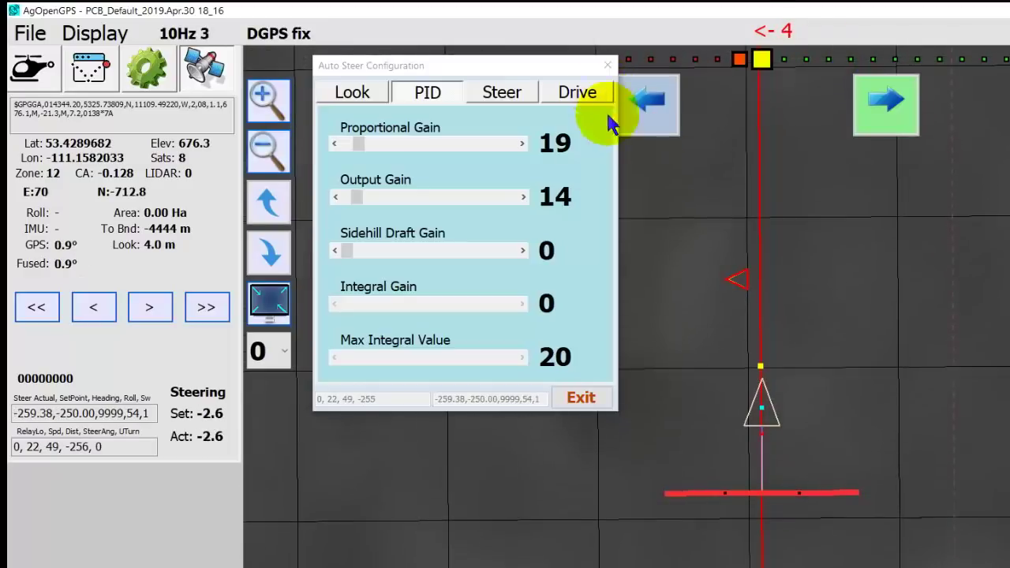
- On the Look tab, set Min Look Ahead to 2.3 m and return look-ahead time to 2.5 s
left_click(351, 93)
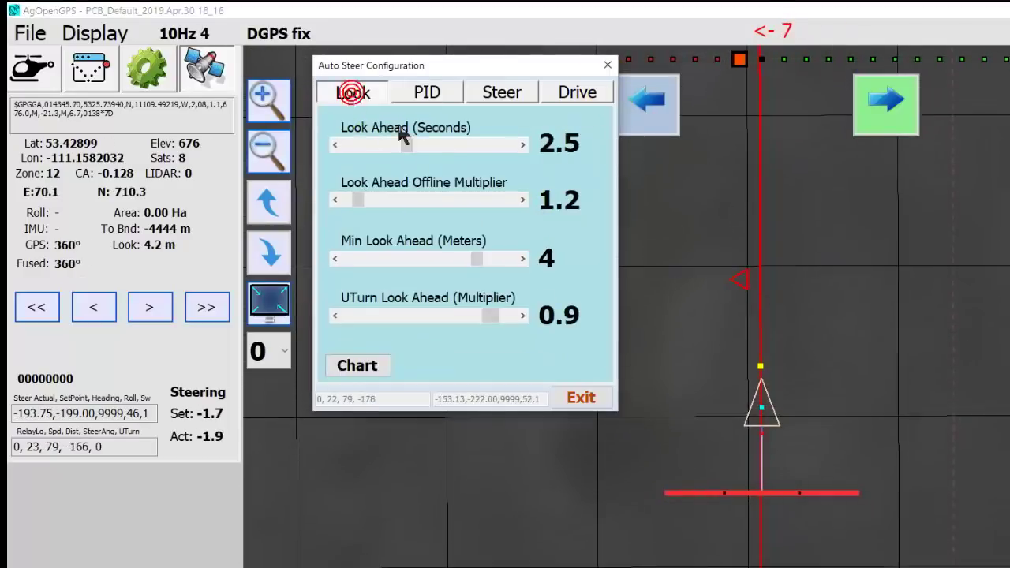
left_click_drag(402, 146, 362, 157)
left_click_drag(477, 259, 416, 275)
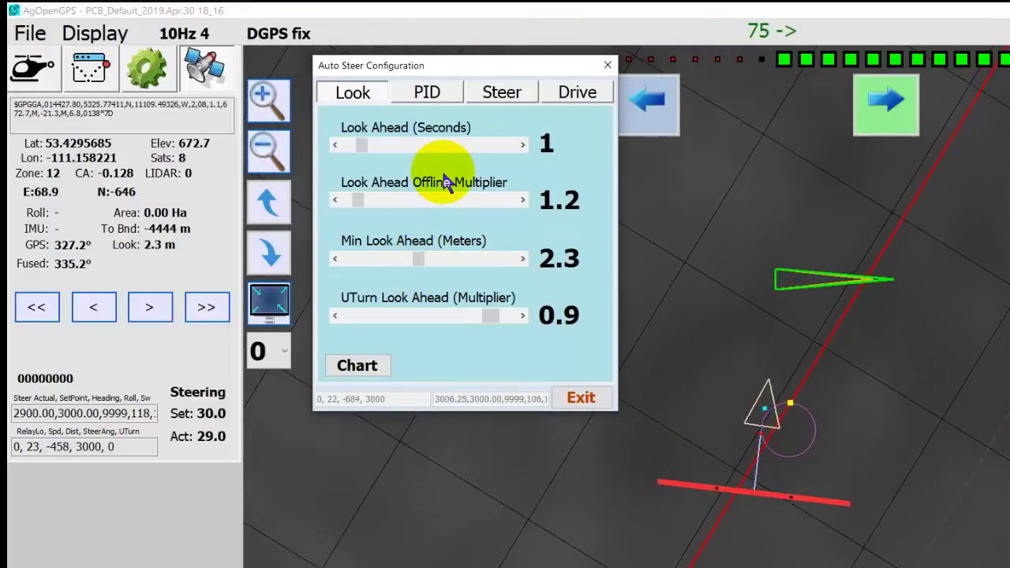
left_click_drag(414, 142, 416, 146)
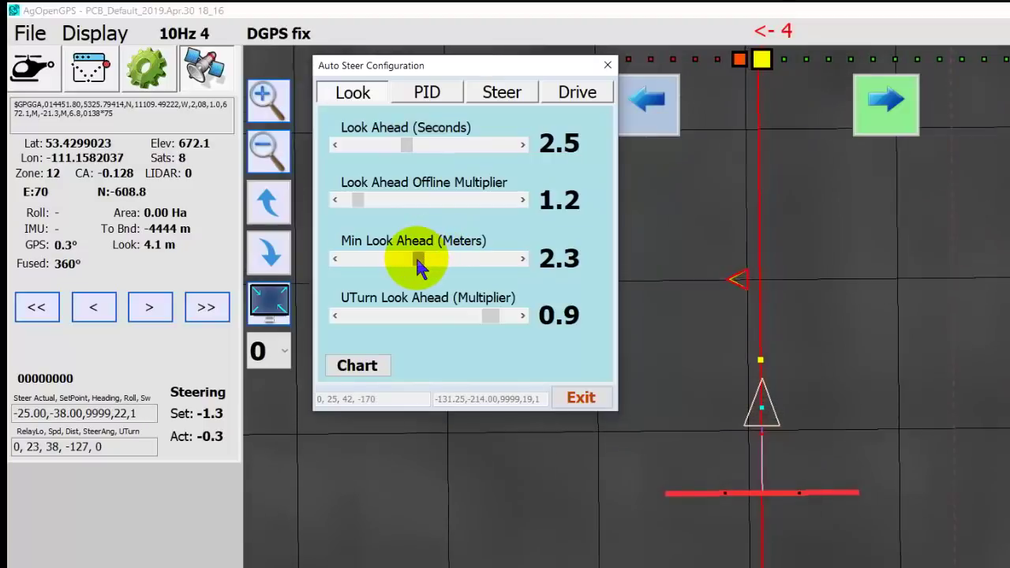
- Drag Min Look Ahead (Meters) from 2.3 up to 3.8 m
left_click_drag(418, 258, 474, 270)
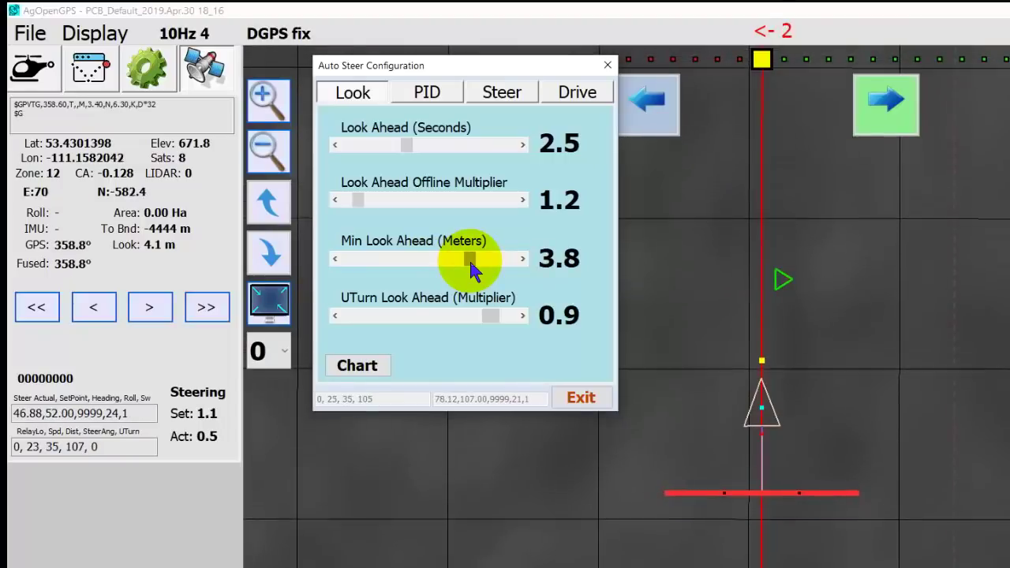